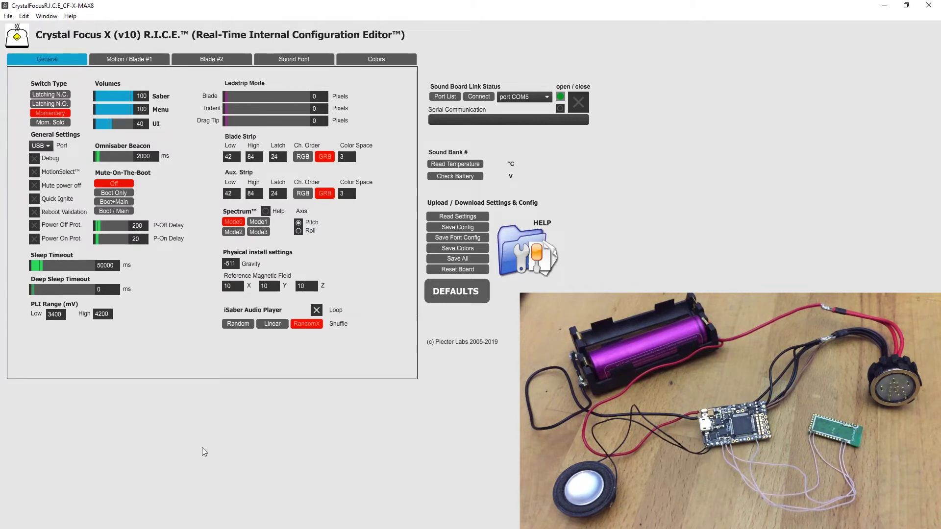
# Step: Open the Windows Bluetooth device settings and start adding a new Bluetooth device
pyautogui.press('super+x')
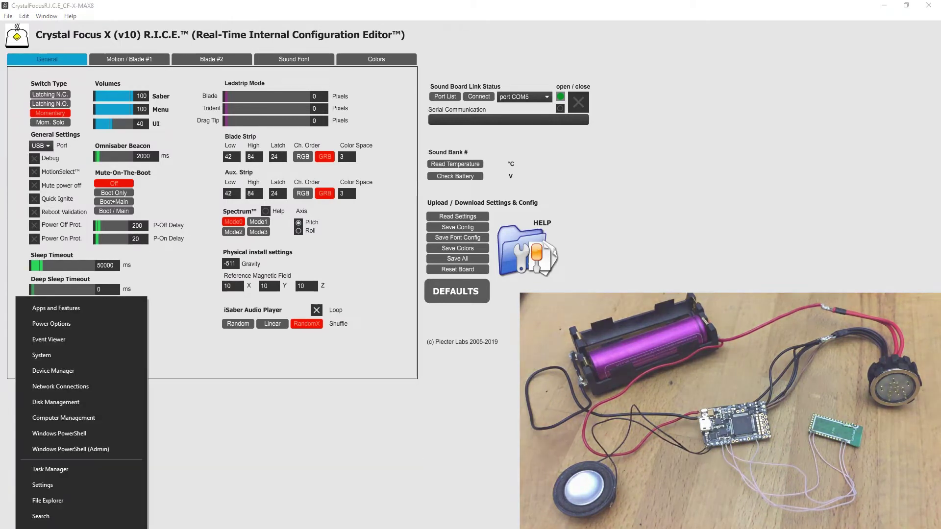
pyautogui.click(48, 487)
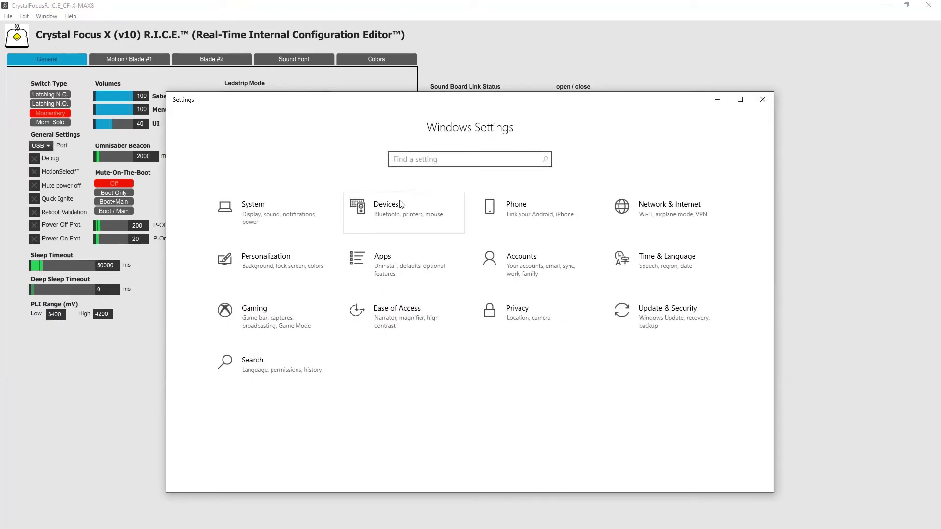
pyautogui.click(401, 205)
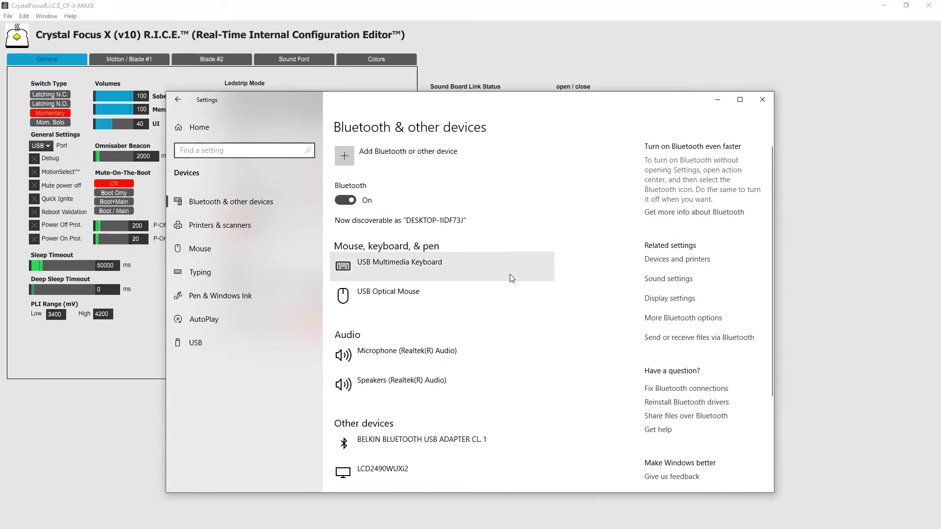
pyautogui.scroll(-3, 517, 282)
pyautogui.scroll(3, 523, 286)
pyautogui.click(379, 158)
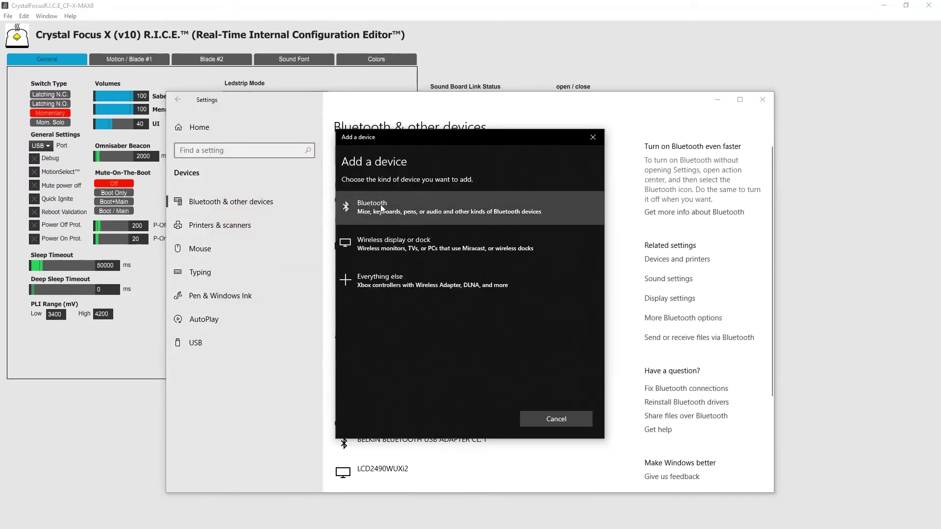
pyautogui.click(382, 208)
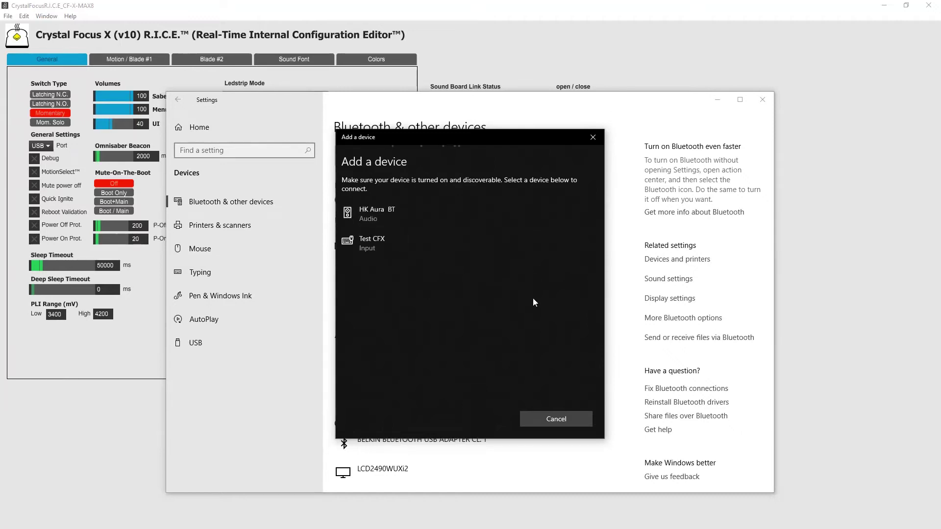
# Step: Pair the Test CFX device by entering its PIN, and check its entry among the other devices
pyautogui.click(416, 249)
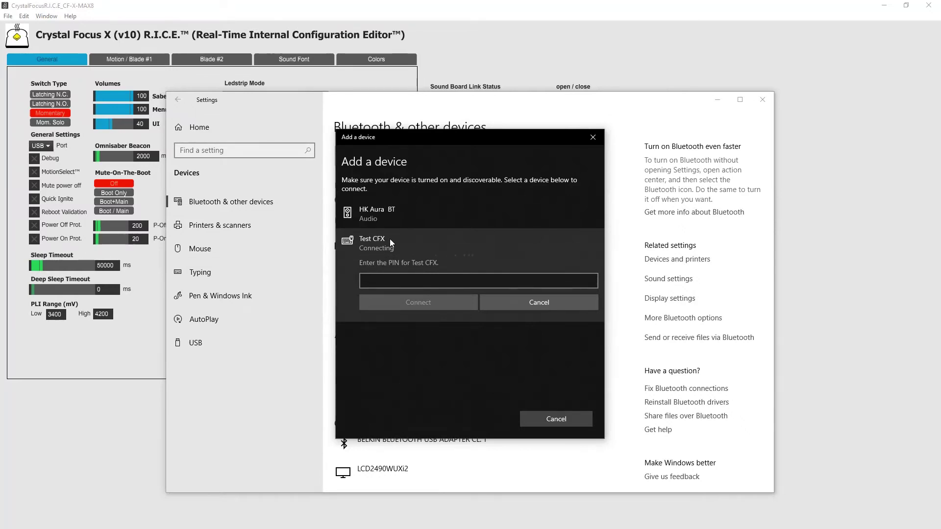
pyautogui.click(420, 284)
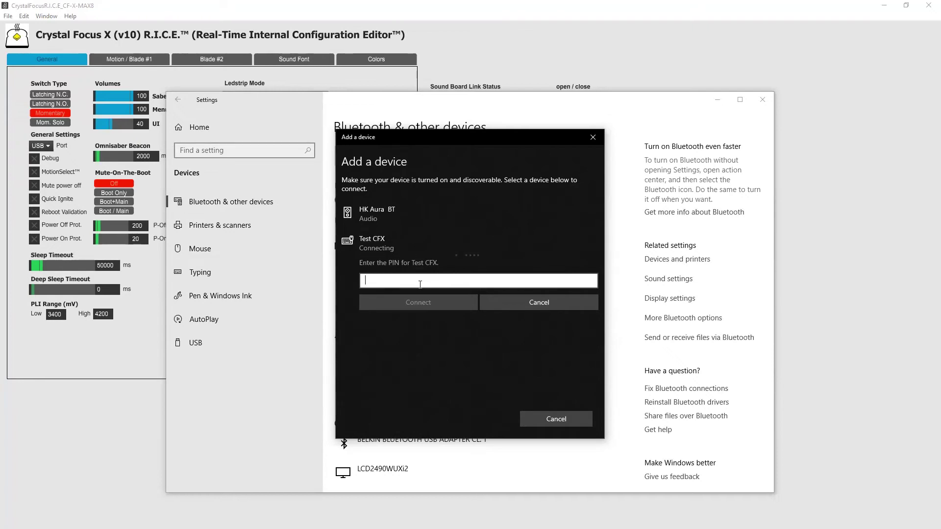
pyautogui.write('0000')
pyautogui.click(411, 303)
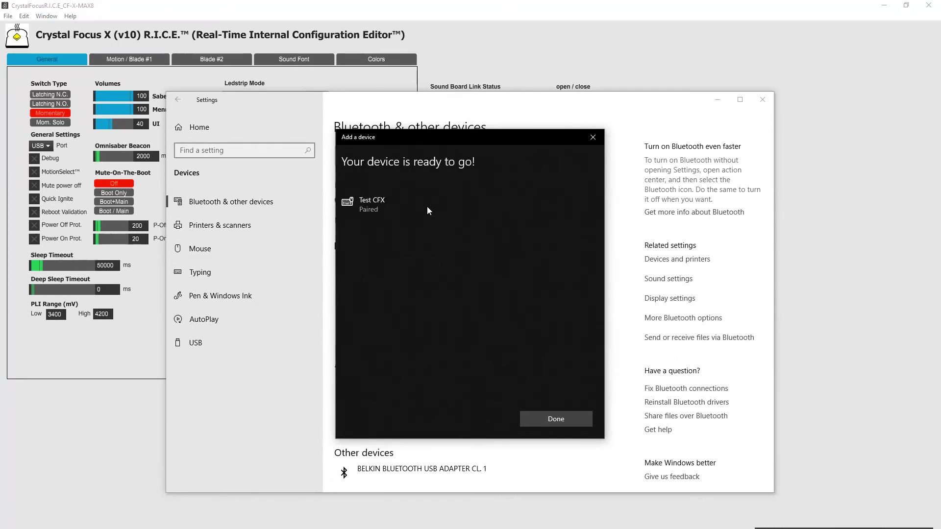
pyautogui.click(555, 419)
pyautogui.scroll(-4, 557, 425)
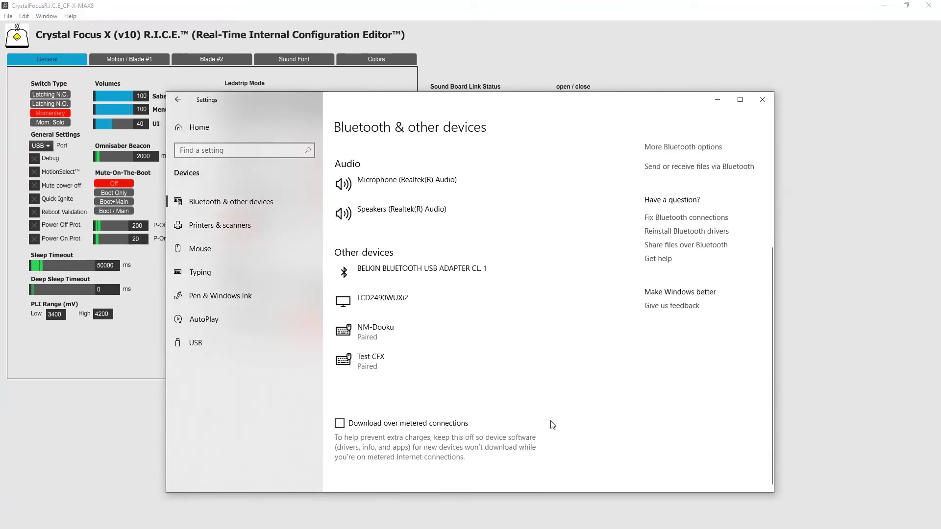
pyautogui.click(398, 363)
# Step: Look up the outgoing COM port of Test CFX in the additional Bluetooth options, and close the Windows settings
pyautogui.scroll(2, 576, 383)
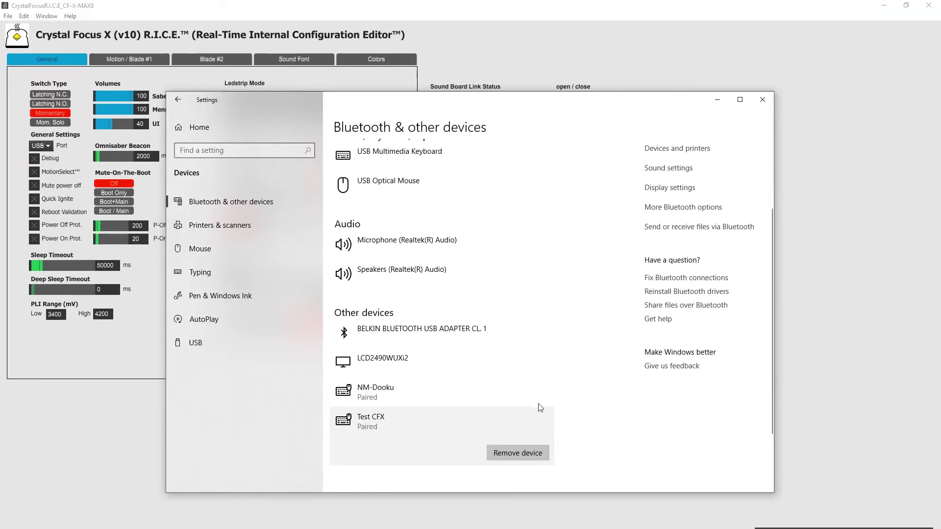
pyautogui.scroll(3, 569, 402)
pyautogui.scroll(-3, 559, 381)
pyautogui.click(669, 211)
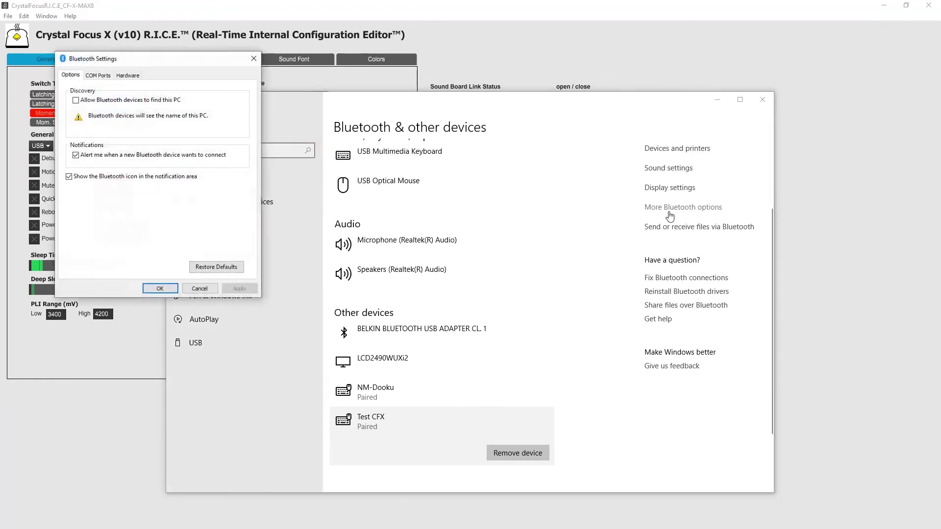
pyautogui.moveTo(164, 63); pyautogui.dragTo(485, 168)
pyautogui.click(423, 180)
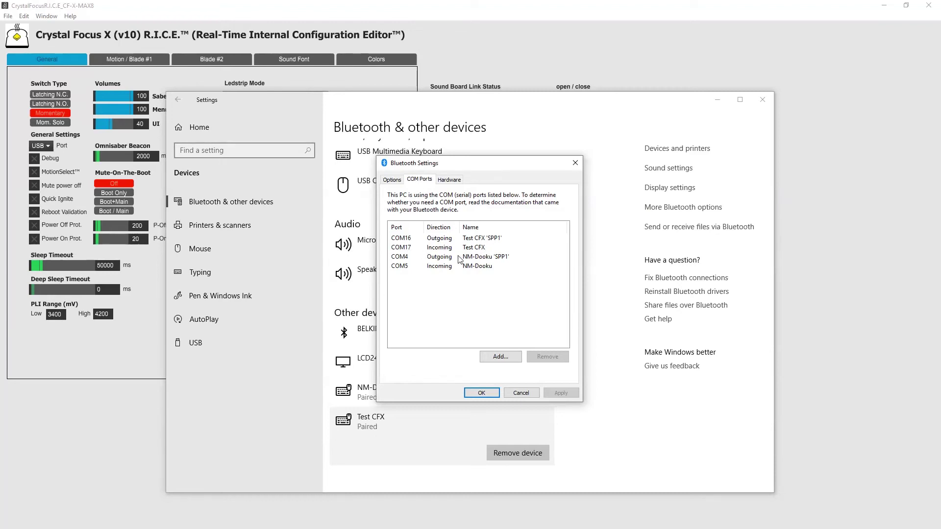
pyautogui.click(438, 240)
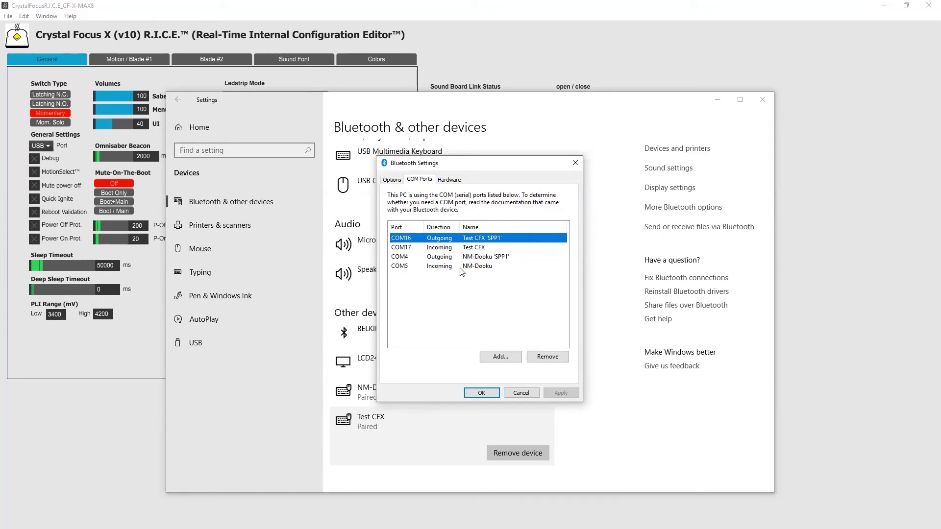
pyautogui.click(483, 393)
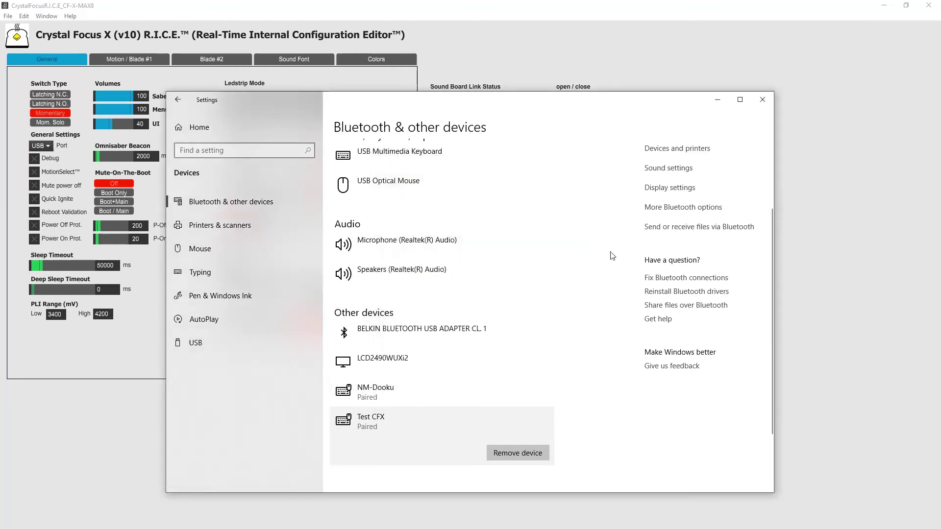
pyautogui.click(763, 100)
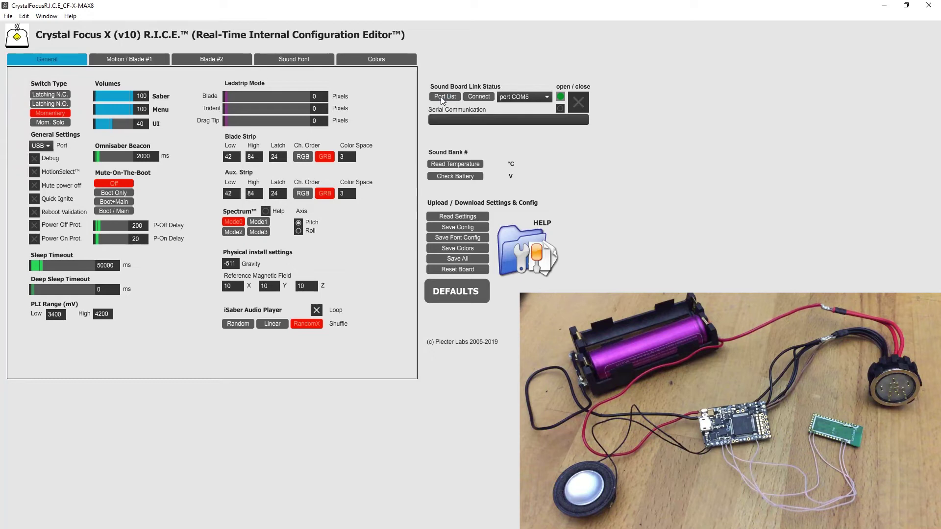
# Step: Connect the configuration editor to the sound board on port COM16 and reset the board
pyautogui.click(521, 96)
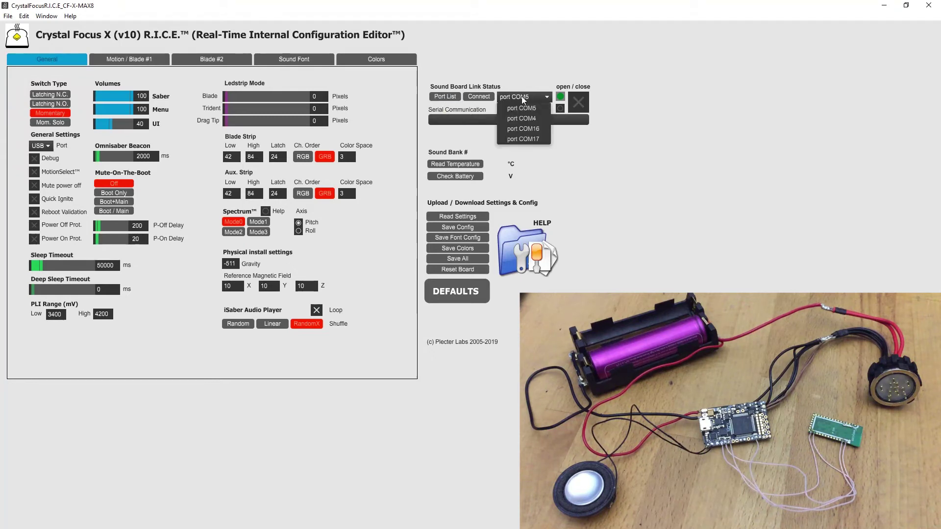
pyautogui.click(531, 129)
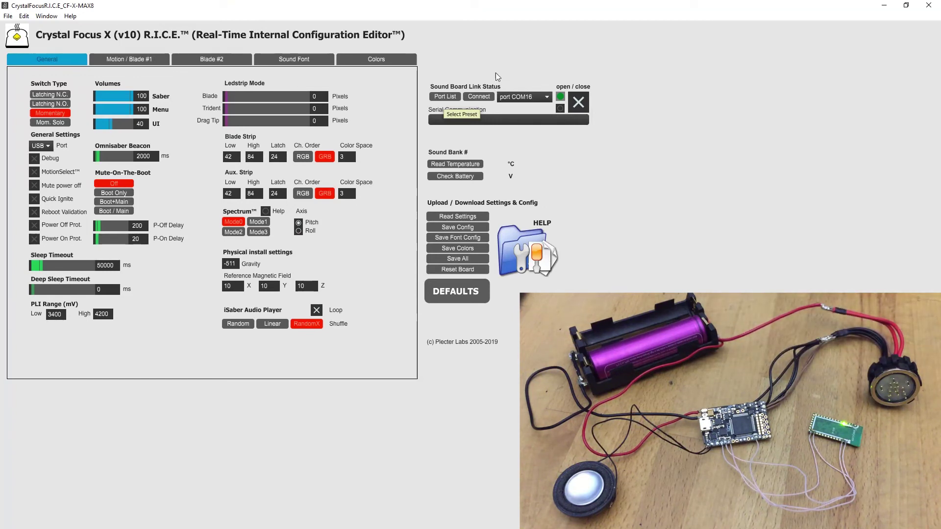
pyautogui.click(480, 96)
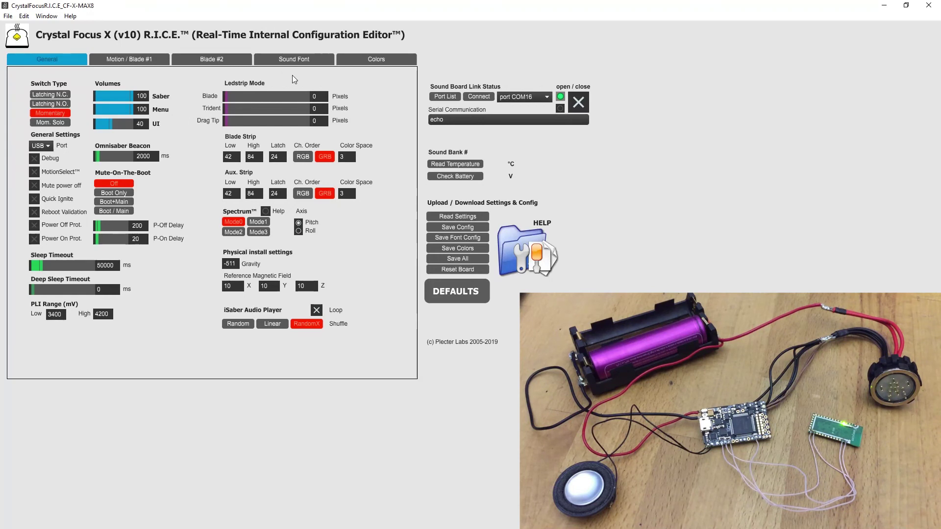
pyautogui.click(292, 59)
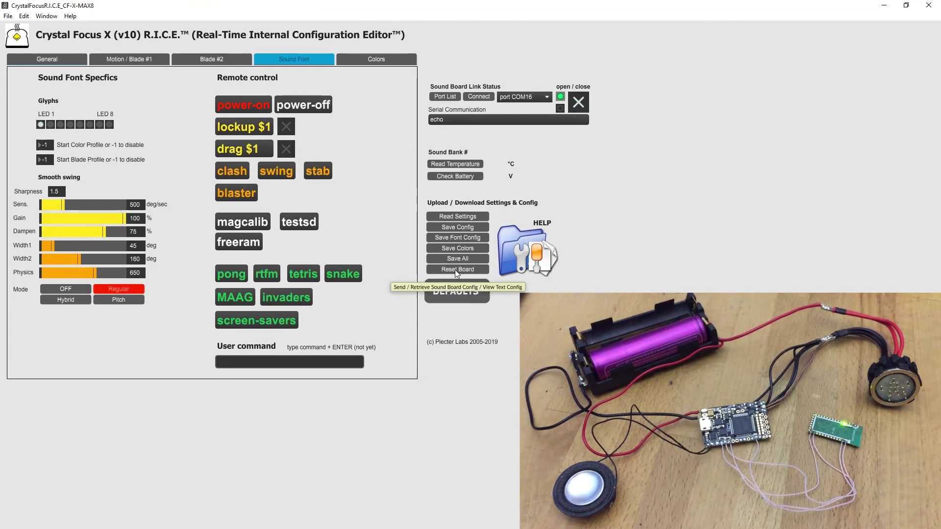
pyautogui.click(510, 275)
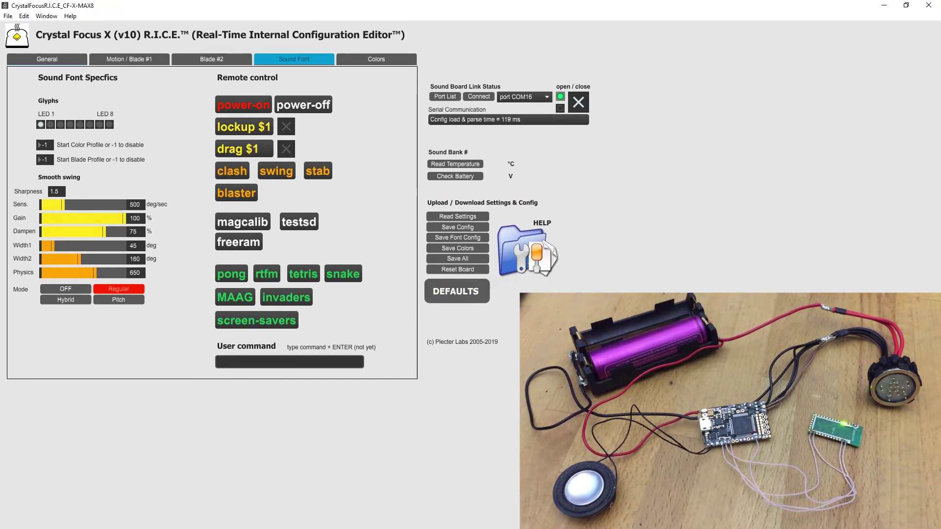
# Step: Remotely power the saber on, off and on again, and trigger its clash and lockup effects
pyautogui.click(268, 100)
pyautogui.click(329, 106)
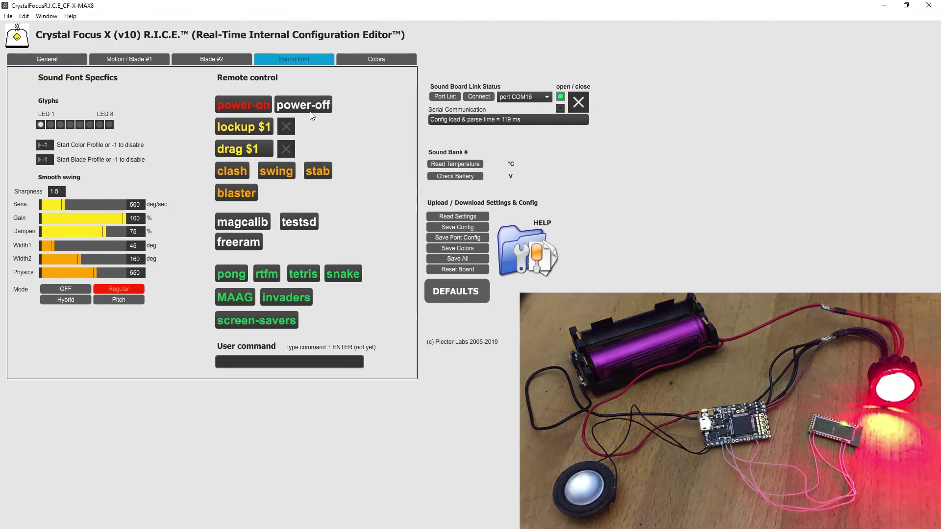
pyautogui.click(255, 104)
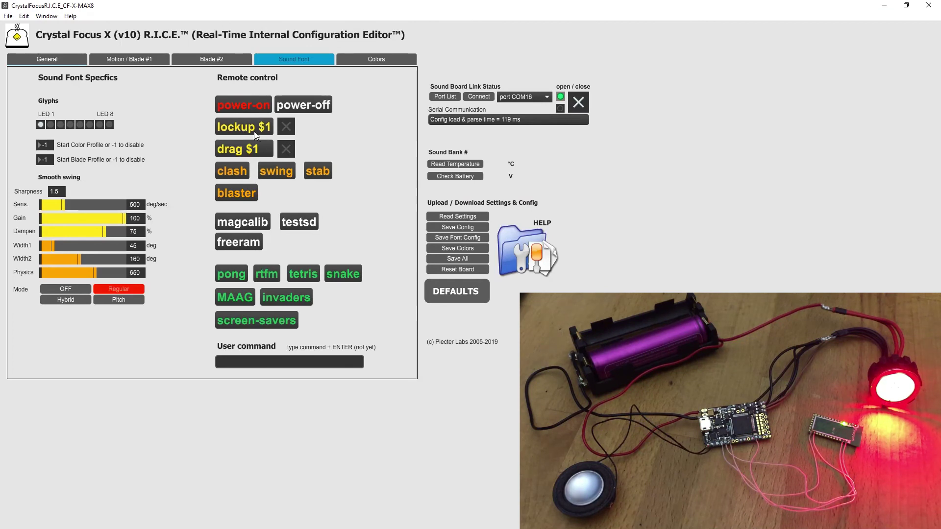
pyautogui.click(242, 170)
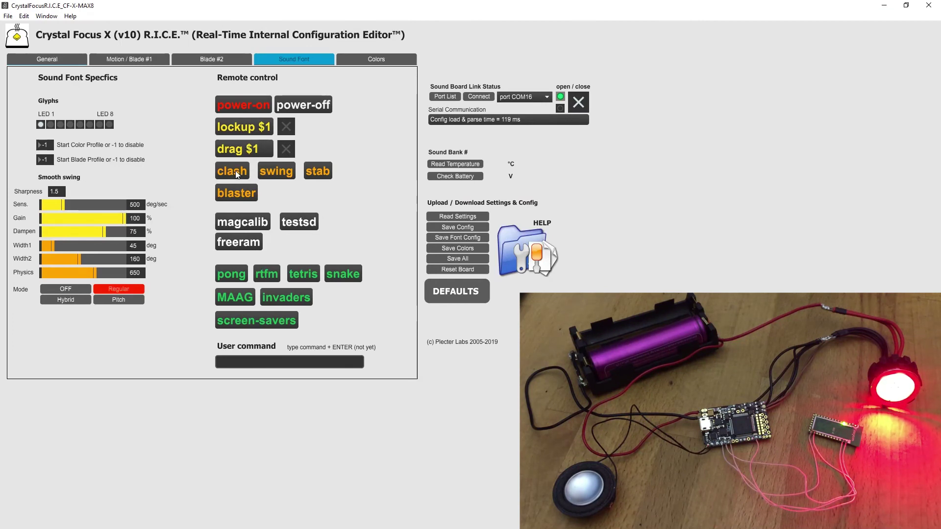
pyautogui.click(286, 127)
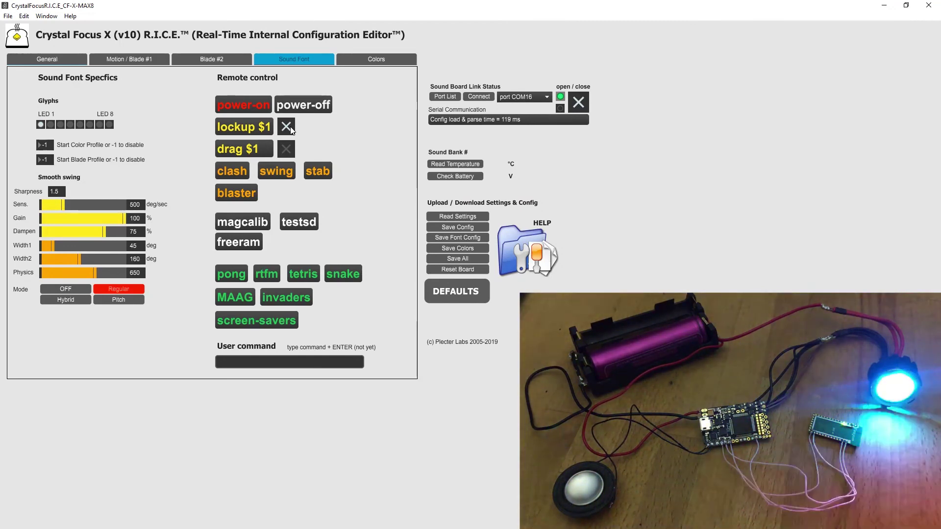
# Step: Lower the Saber volume in the general settings
pyautogui.click(54, 58)
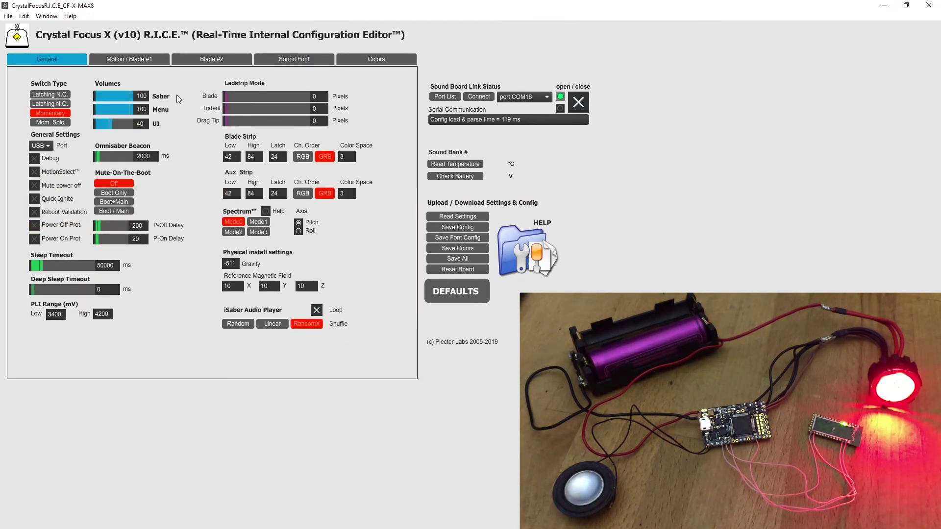
pyautogui.moveTo(127, 97)
pyautogui.mouseDown()
pyautogui.moveTo(102, 96)
pyautogui.moveTo(130, 96)
pyautogui.moveTo(111, 95)
pyautogui.mouseUp()
pyautogui.click(389, 60)
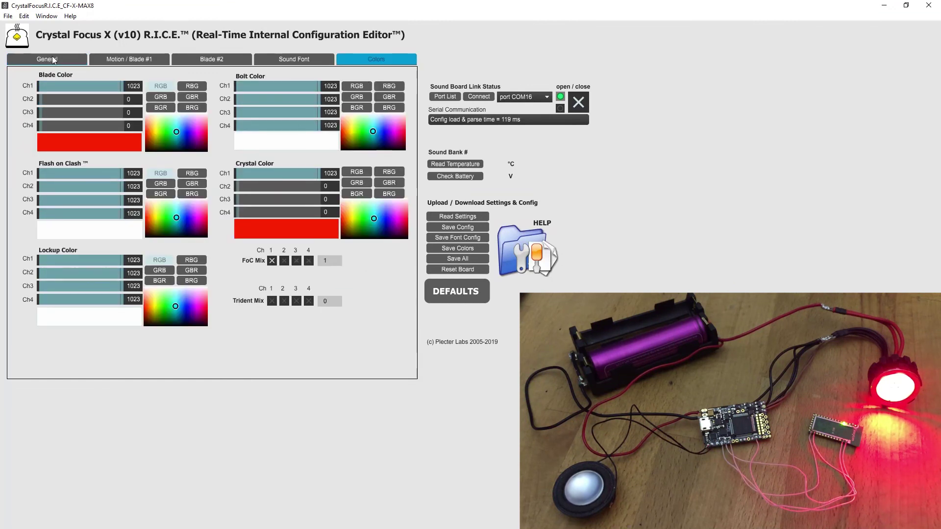
pyautogui.click(52, 57)
# Step: Set the blade color to violet-blue with Ch1 480, Ch2 334 and Ch3 1023, and power the saber off remotely
pyautogui.click(387, 60)
pyautogui.moveTo(171, 121); pyautogui.dragTo(189, 128)
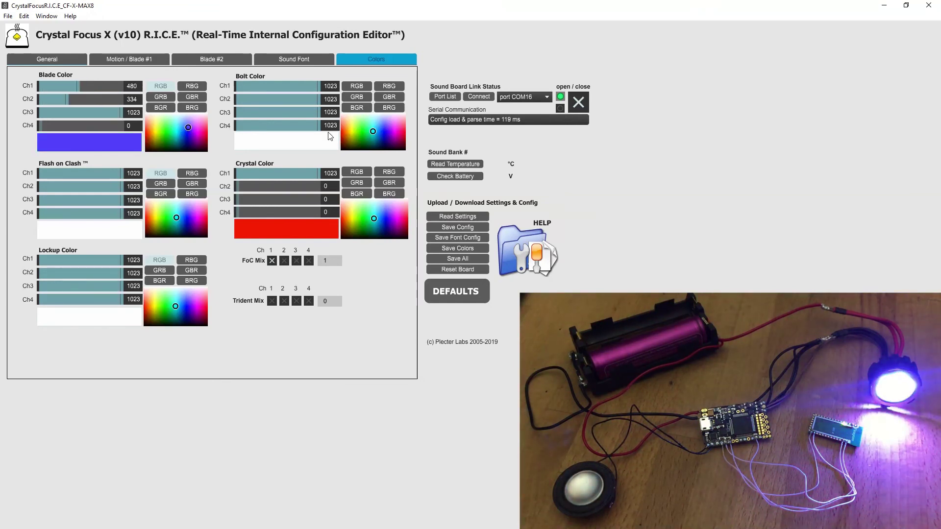
pyautogui.click(283, 59)
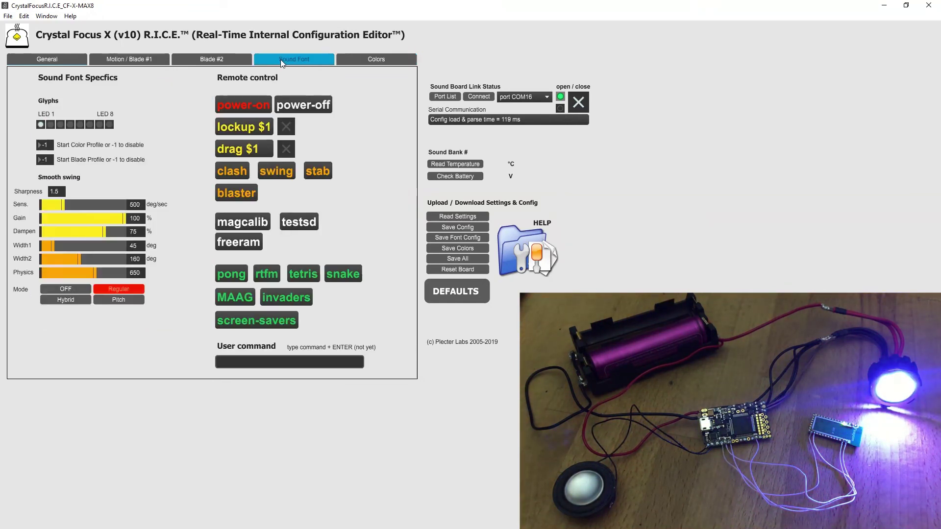
pyautogui.click(320, 109)
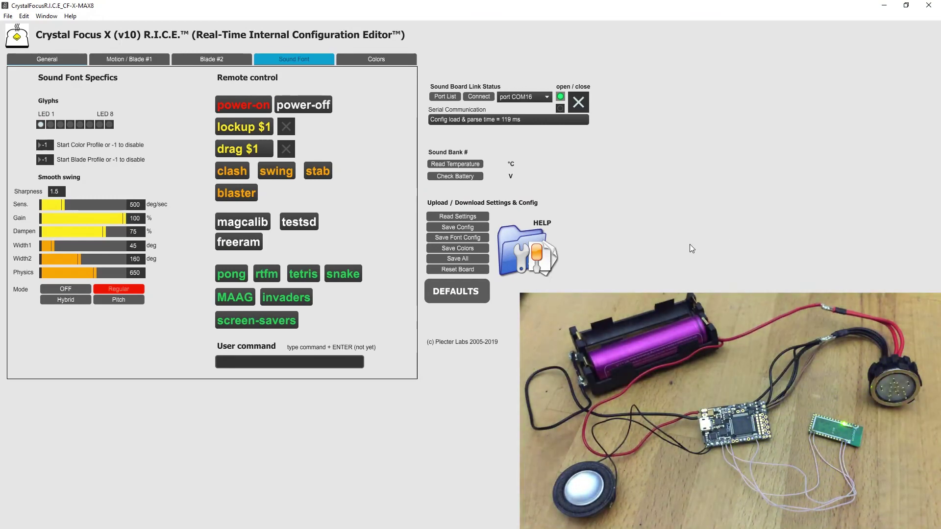